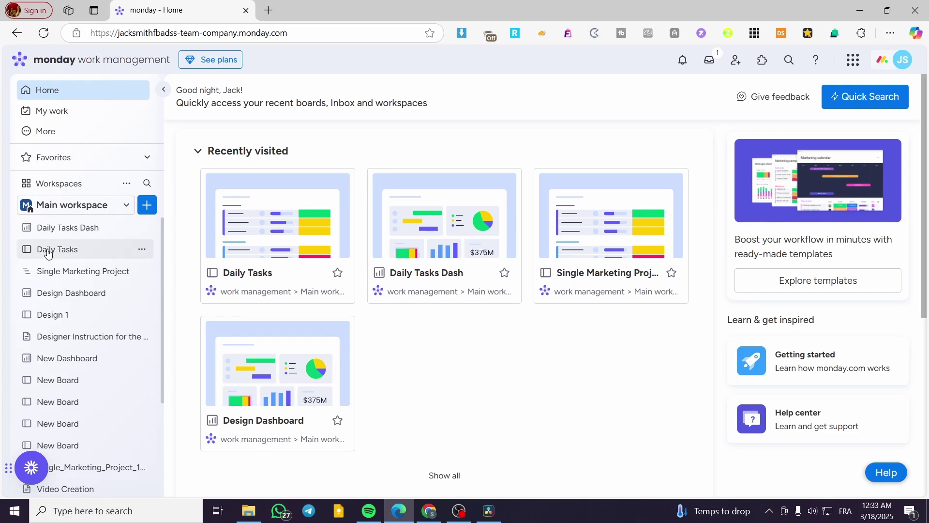
Open the Single Marketing Project board in Main Table view and scroll through its tasks.
click(49, 275)
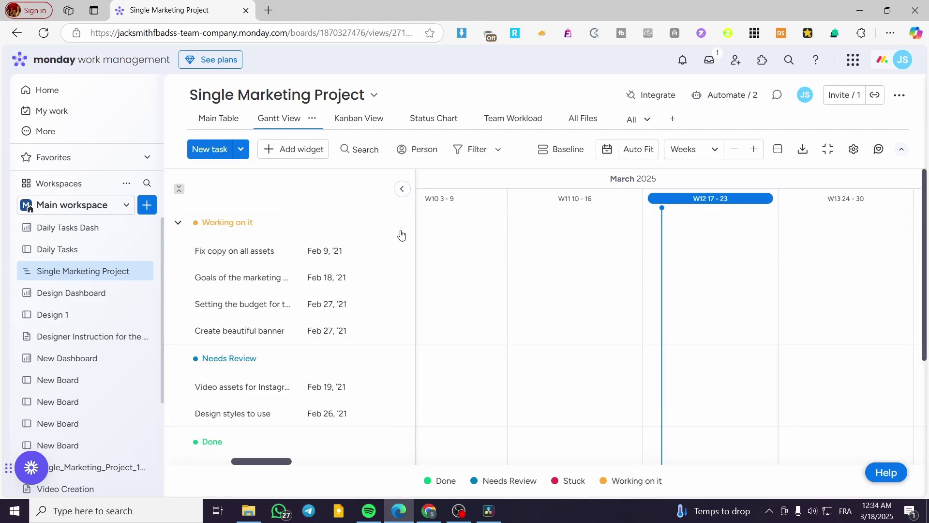
click(202, 119)
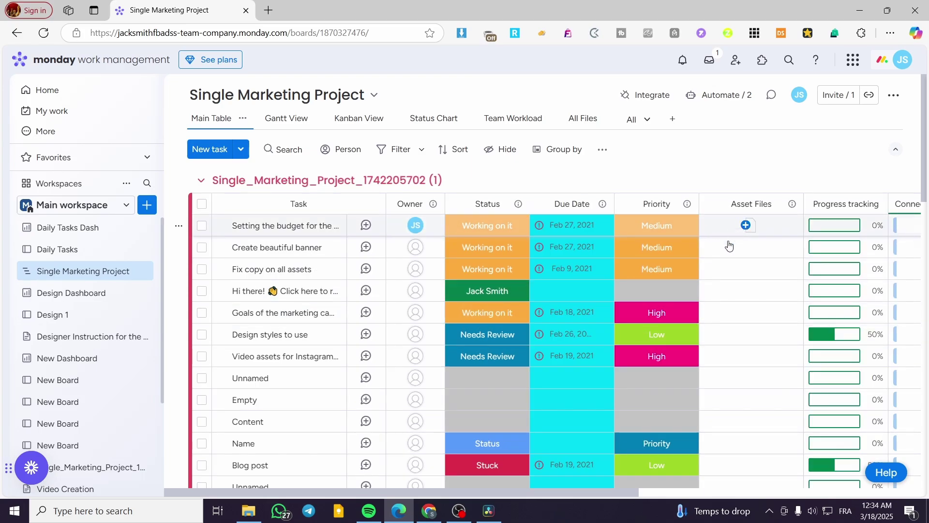
drag(598, 496, 577, 496)
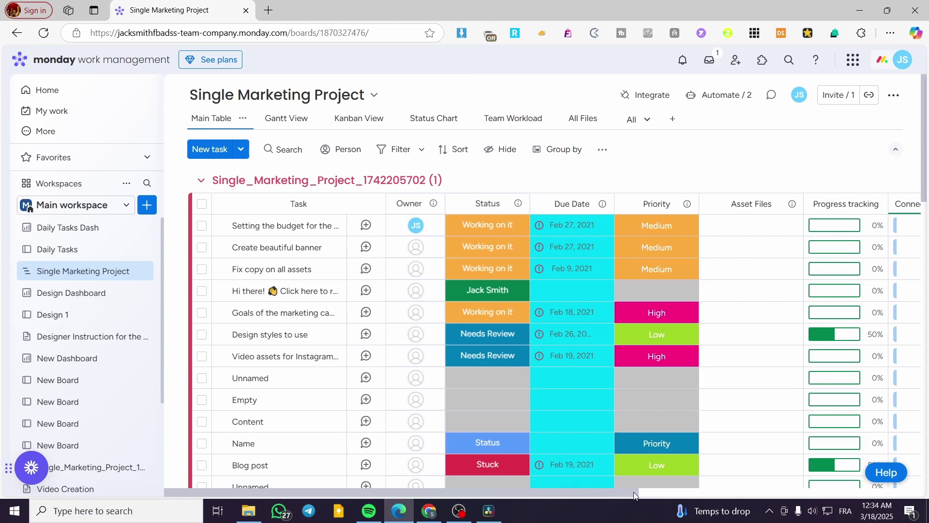
scroll(587, 388, down, 4)
scroll(535, 447, down, 5)
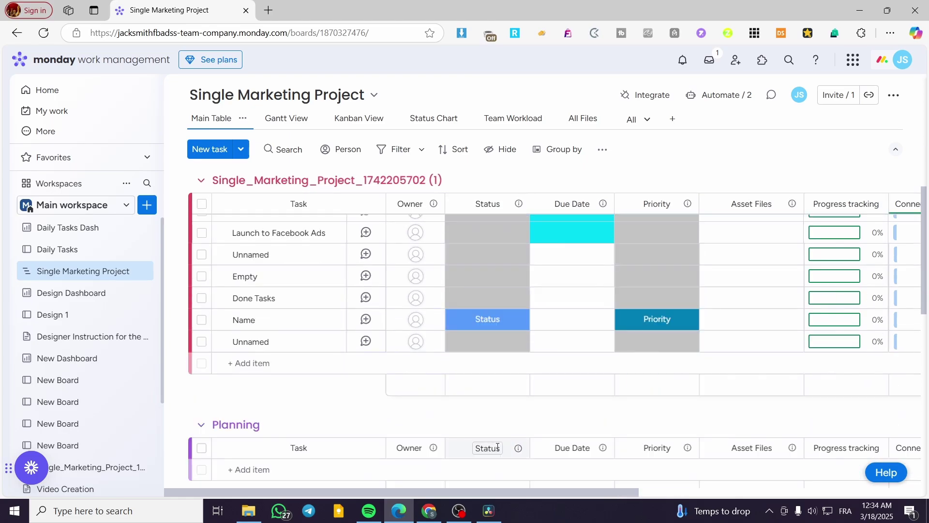
scroll(508, 431, up, 10)
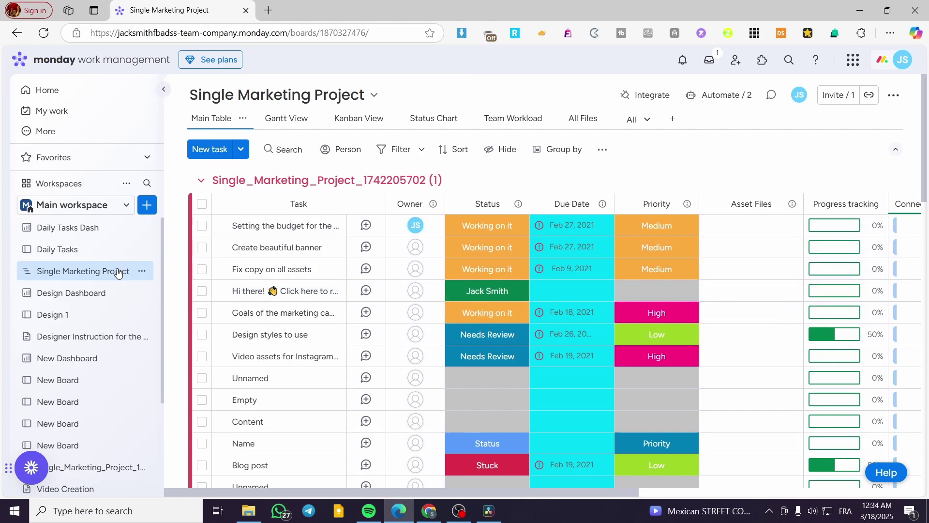
Visit Design 1 and New Board, ending on the Design Dashboard's status chart and Gantt timeline.
click(81, 315)
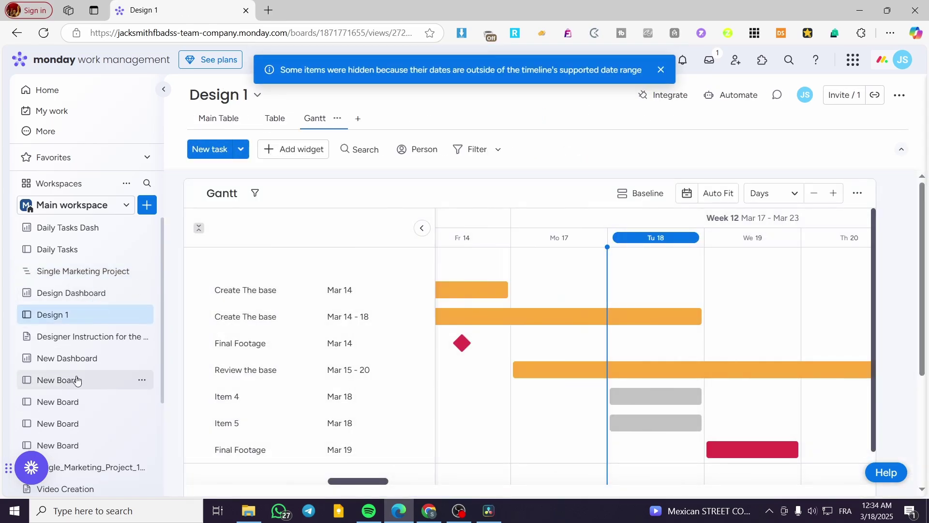
click(77, 380)
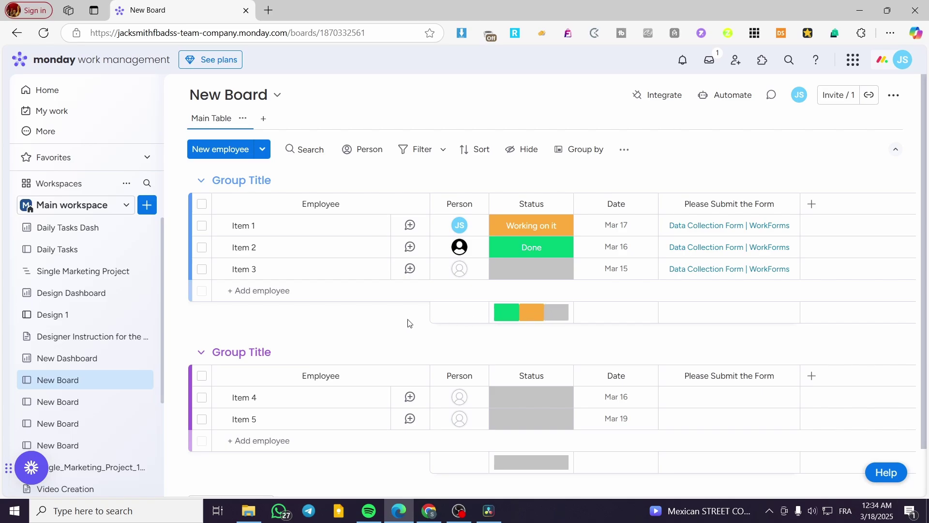
click(72, 296)
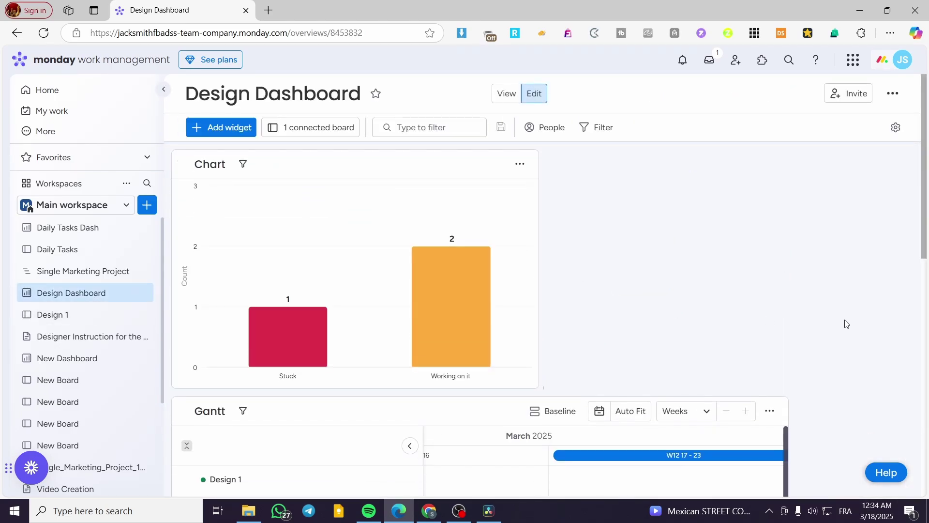
drag(926, 201, 915, 223)
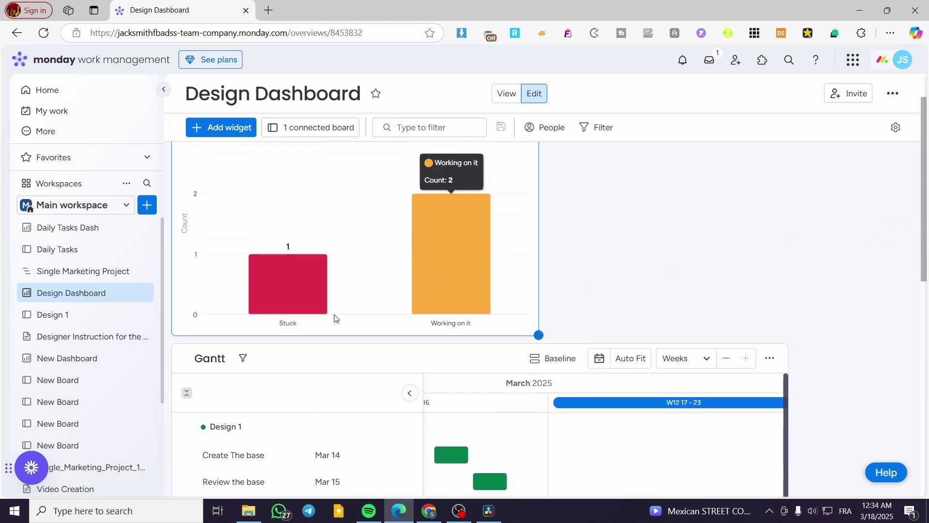
scroll(628, 352, up, 1)
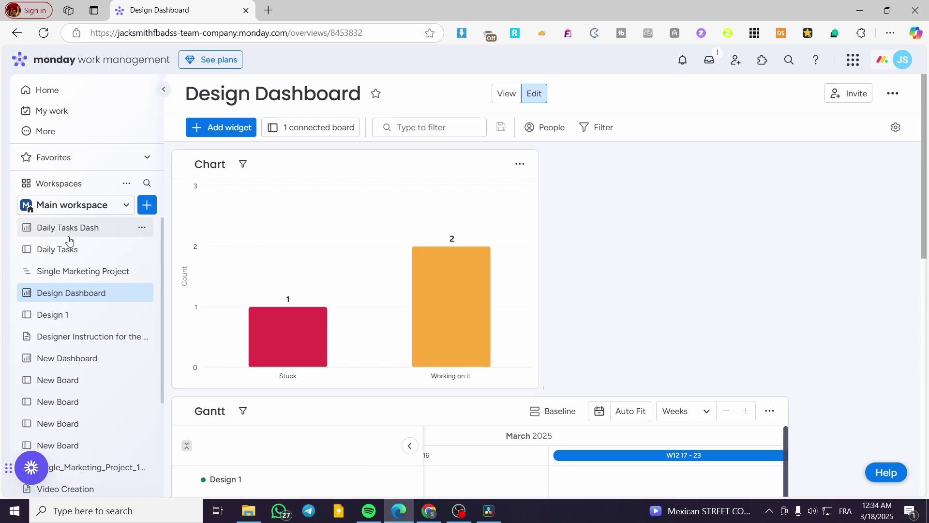
Open the Daily Tasks board, then the App marketplace from the account menu.
click(69, 253)
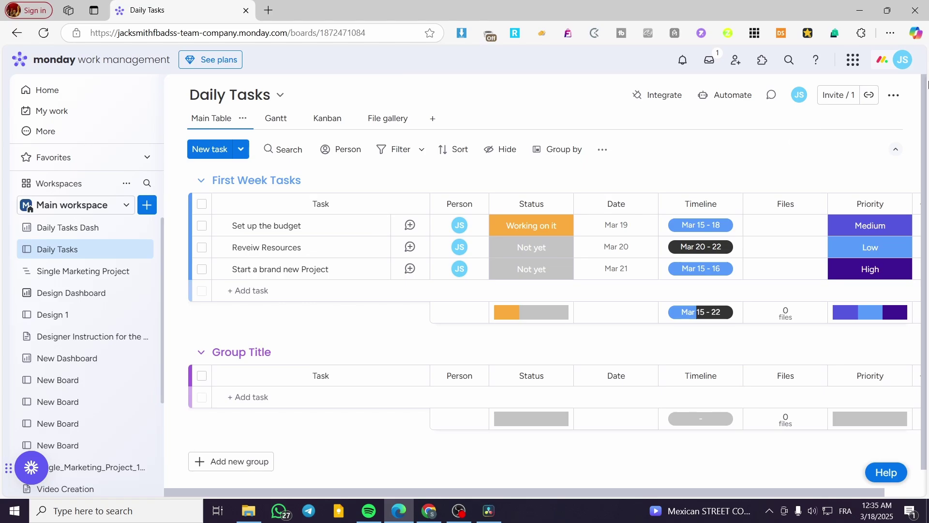
click(886, 63)
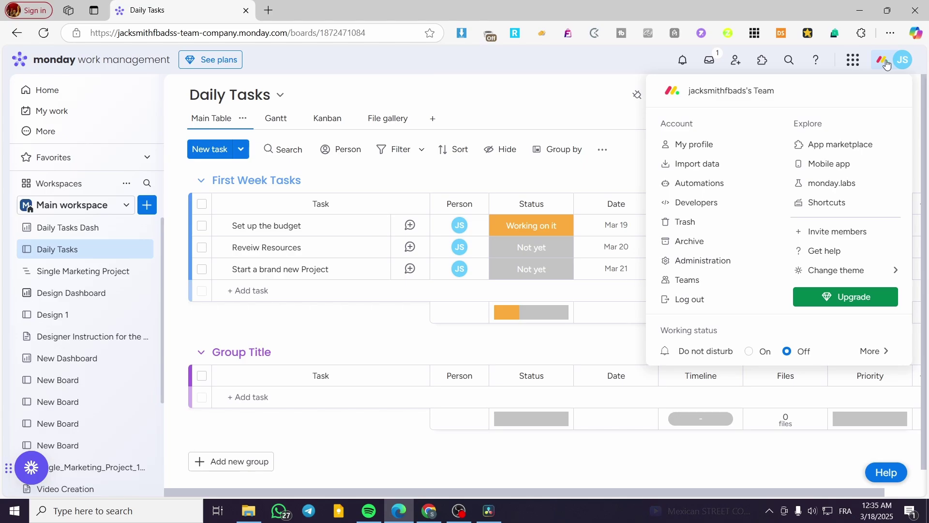
click(873, 150)
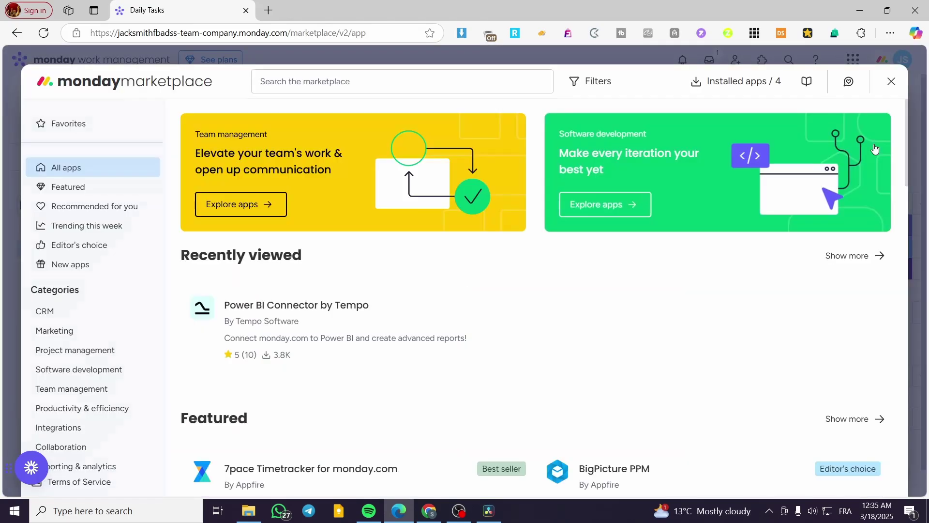
Search the marketplace for 'microsoft teams' and open the Microsoft Teams app page.
click(357, 89)
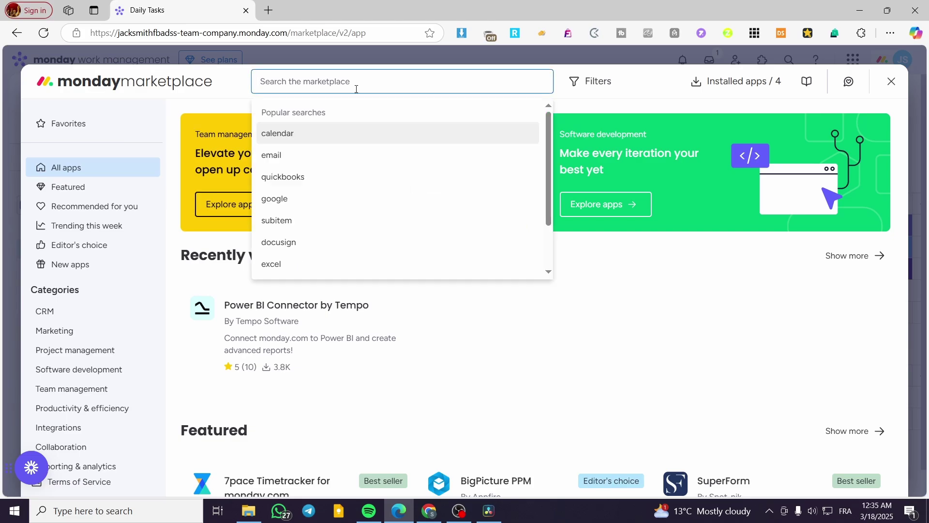
text(mi)
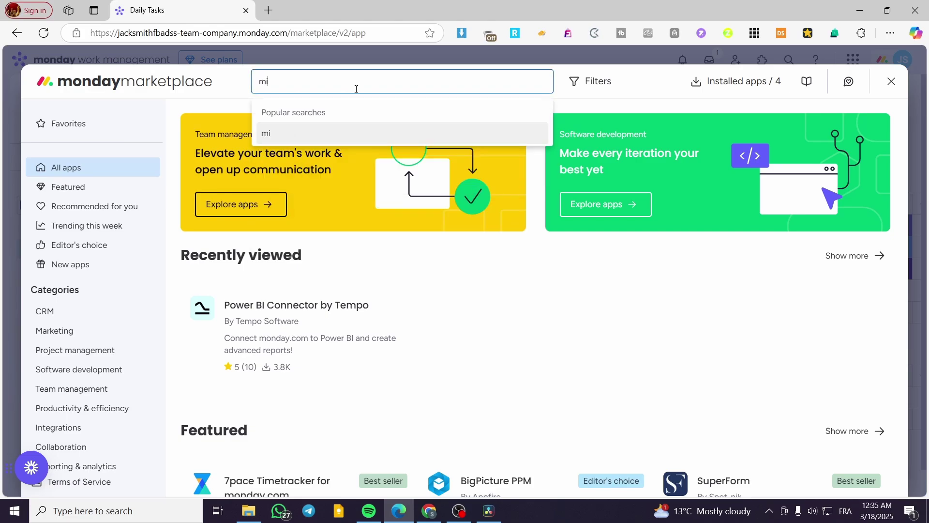
text(crosoft team)
click(332, 130)
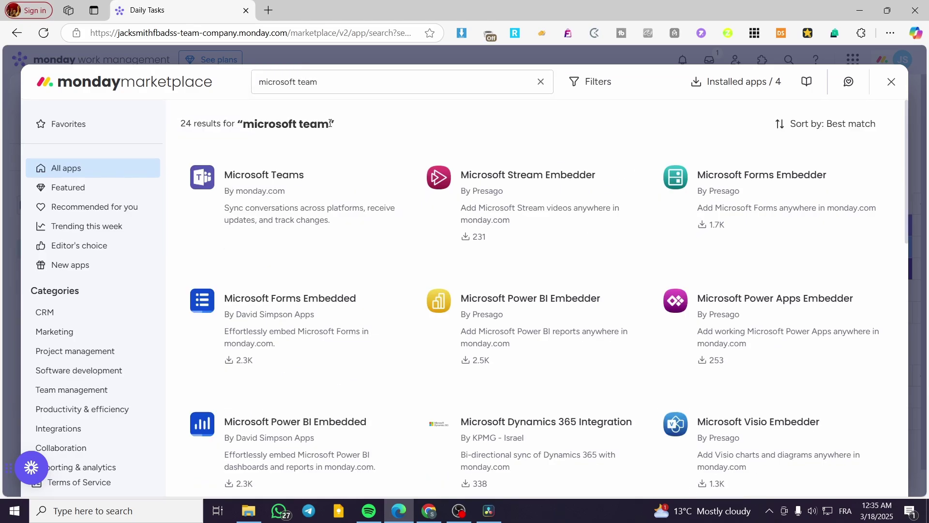
click(361, 79)
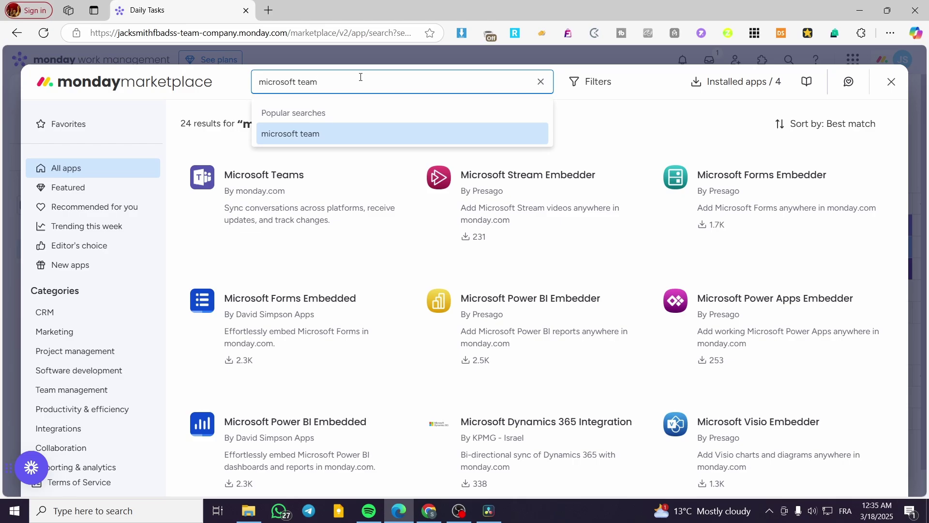
text(s)
key(Return)
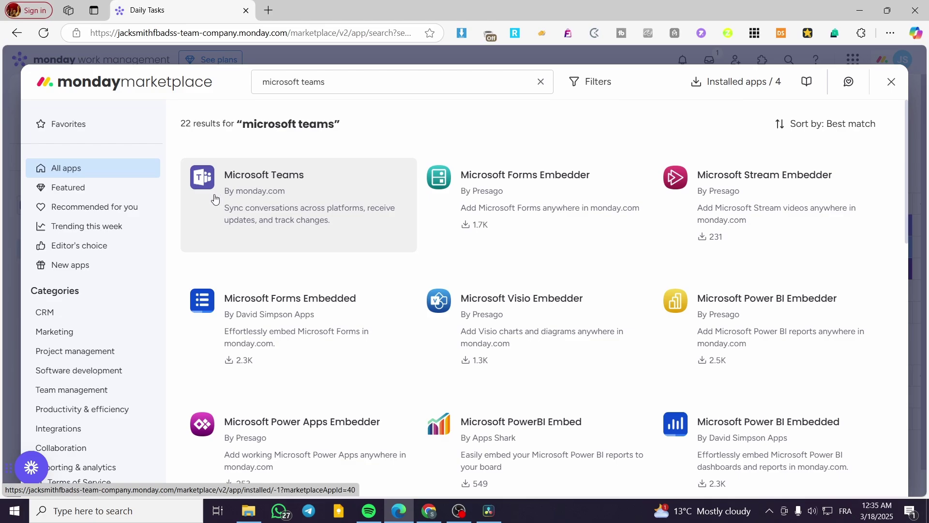
click(289, 201)
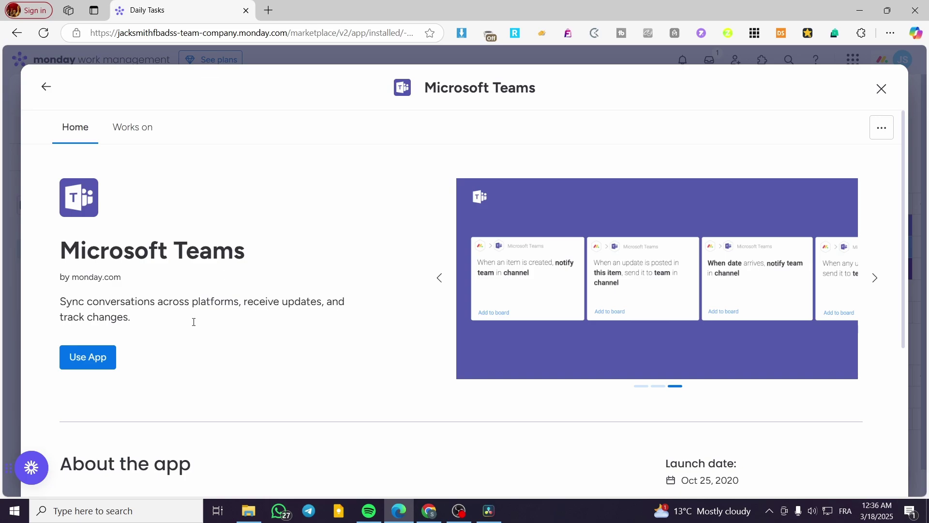
Choose Use App on the Microsoft Teams page to reach the workspace and board setup.
click(74, 364)
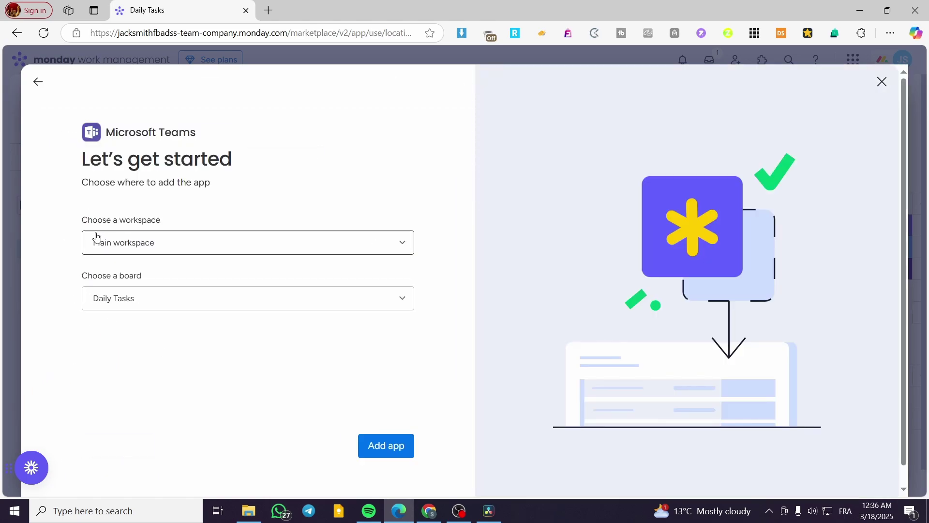
Set the Microsoft Teams app's workspace to Main workspace.
click(199, 243)
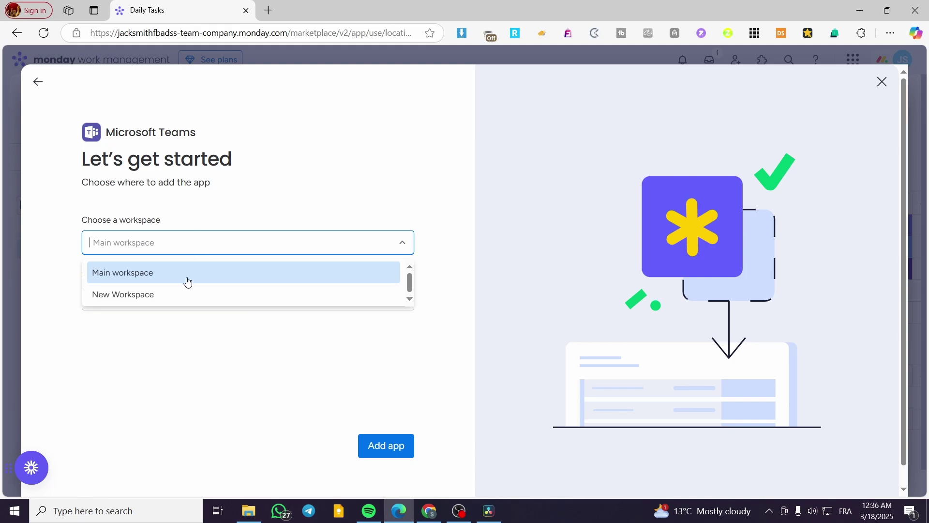
click(185, 293)
click(193, 298)
click(216, 245)
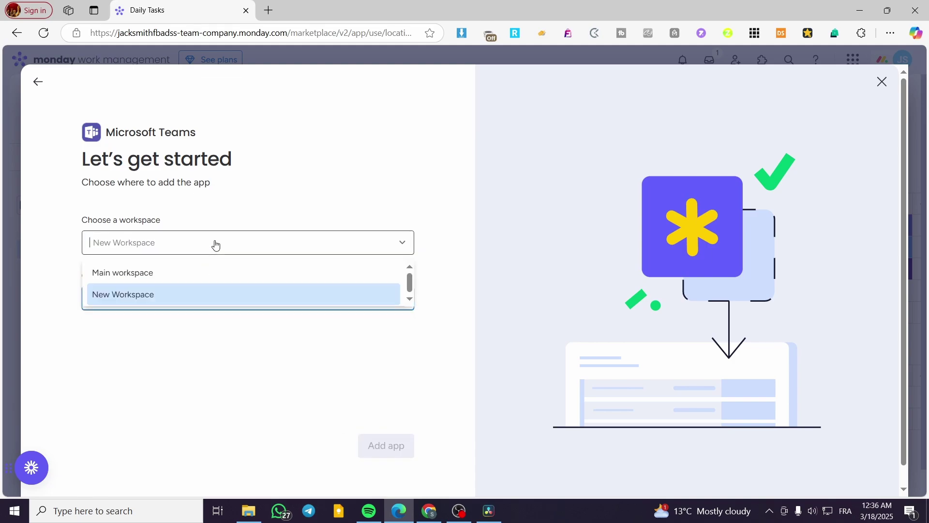
click(198, 274)
Pick Single Marketing Project as the target board instead of Daily Tasks.
click(151, 301)
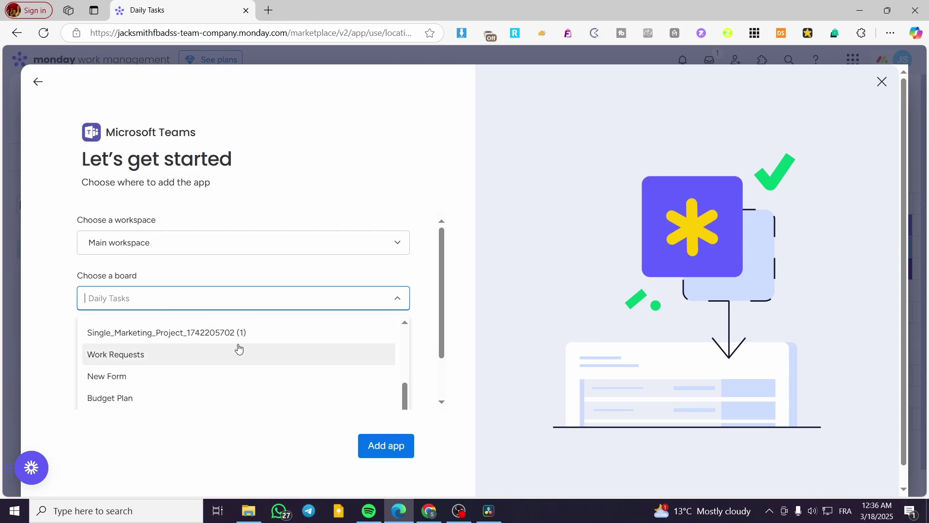
scroll(217, 339, up, 1)
scroll(203, 369, up, 1)
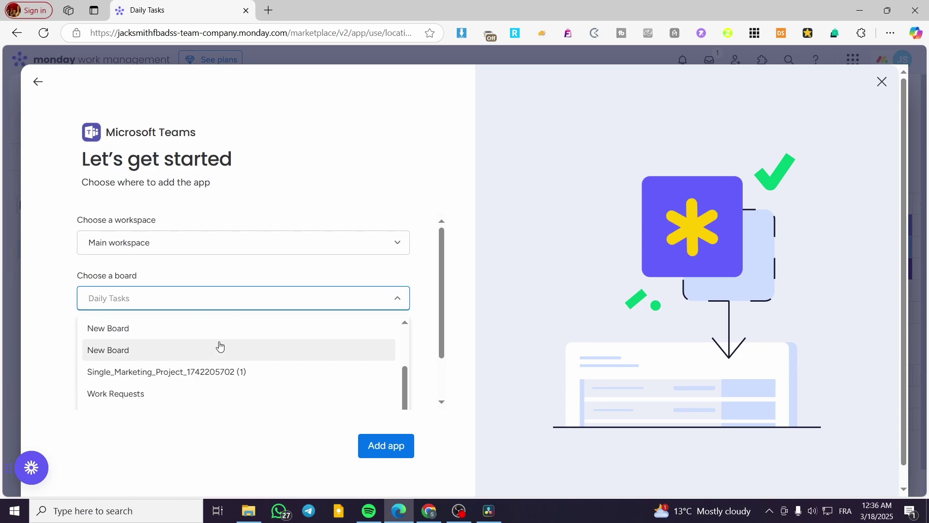
scroll(283, 336, up, 1)
scroll(284, 336, up, 3)
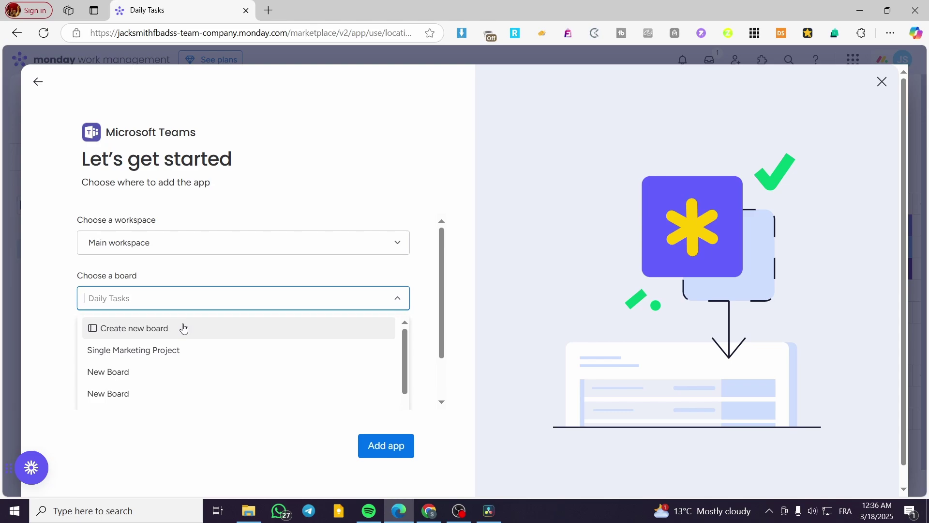
scroll(184, 329, down, 5)
scroll(256, 383, up, 1)
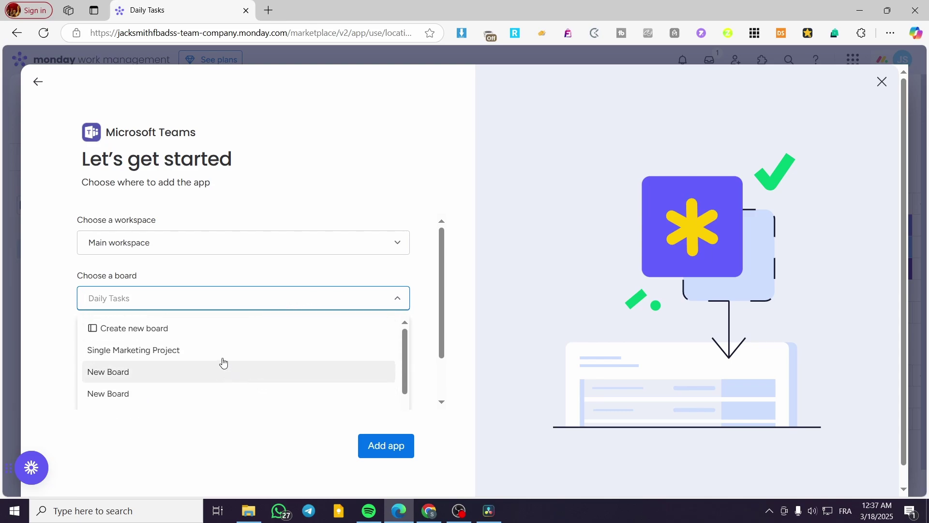
click(168, 357)
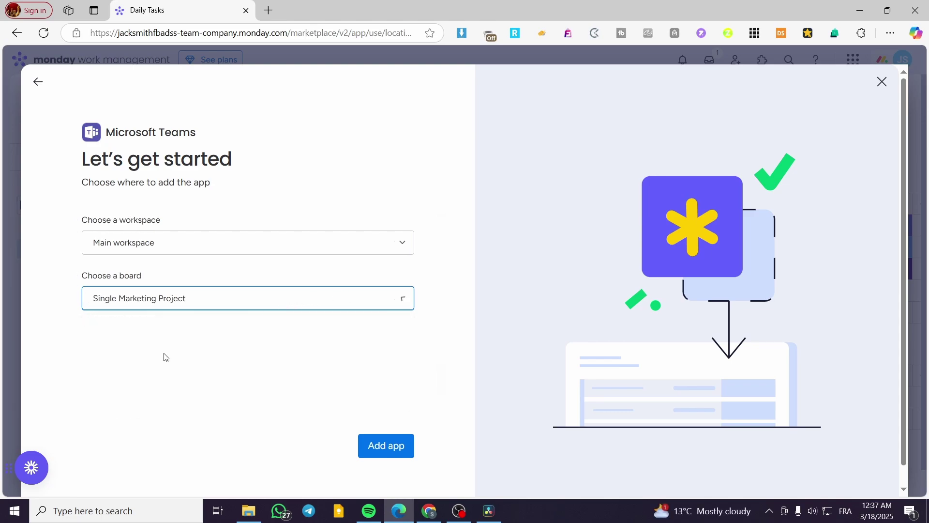
Add the Microsoft Teams app and browse the Automation center's Automations, Apps and Usage tabs.
click(398, 445)
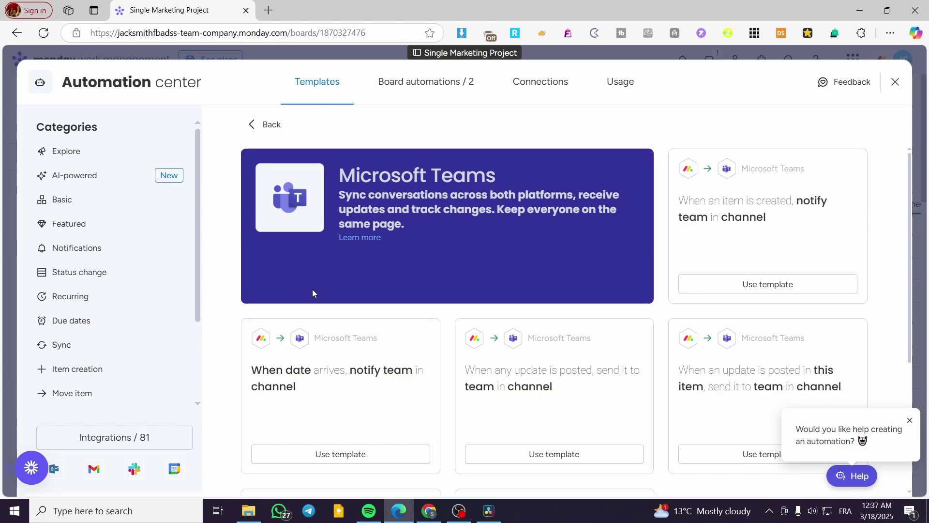
click(425, 85)
click(552, 94)
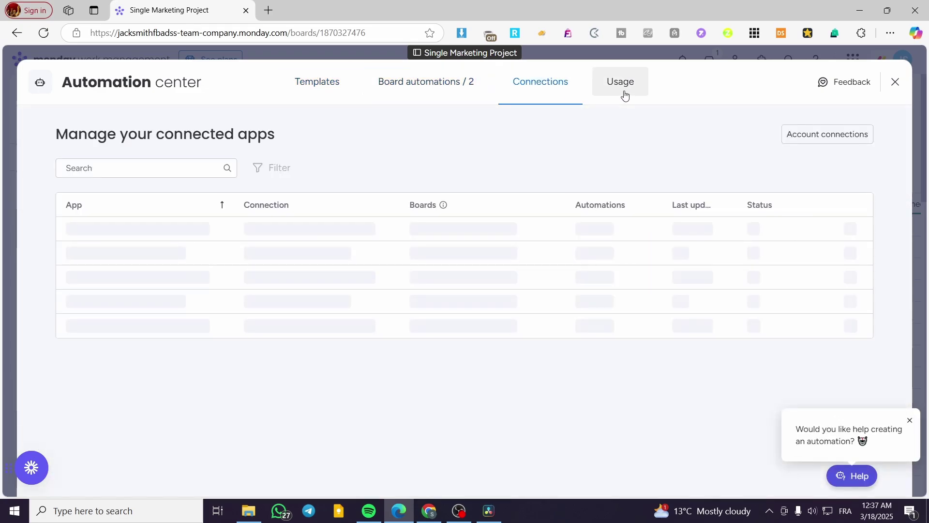
click(625, 94)
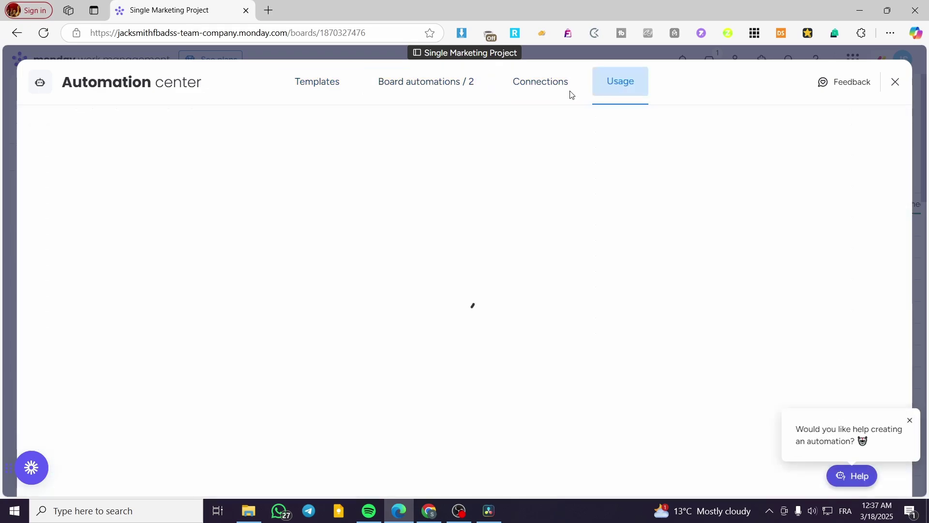
click(319, 86)
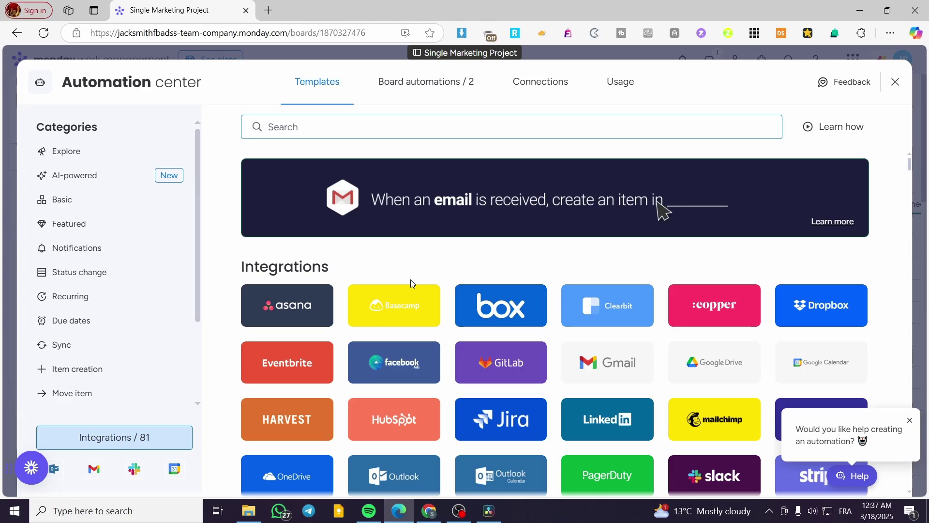
Back in Templates, dismiss the help popup and open the Microsoft Teams integration templates.
click(910, 420)
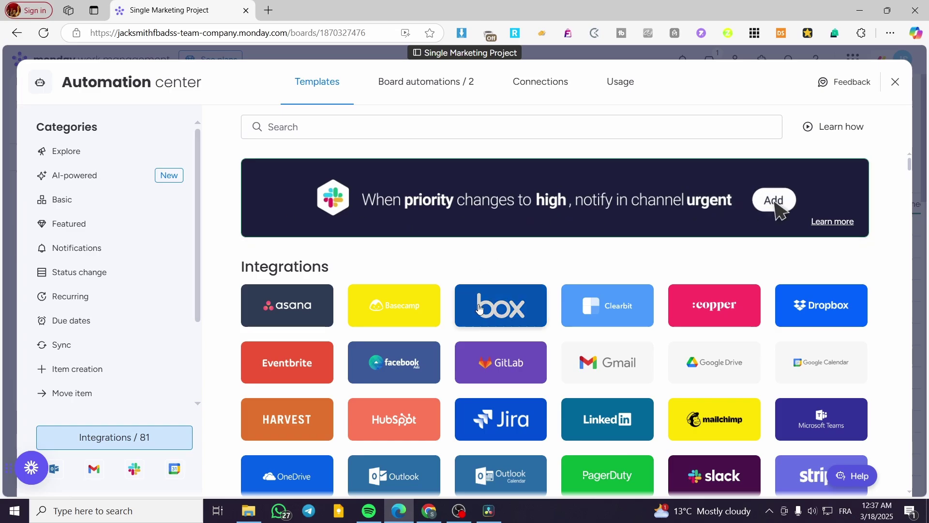
scroll(626, 290, down, 3)
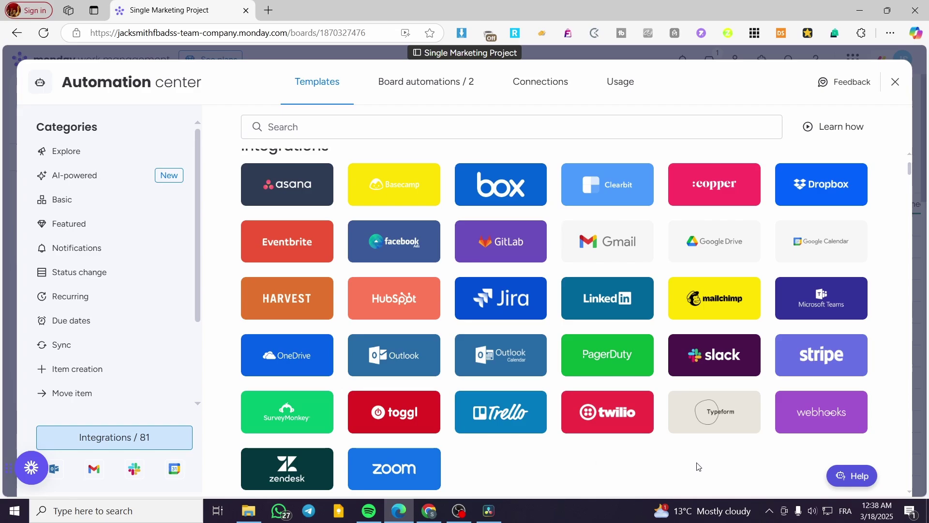
scroll(682, 473, up, 3)
scroll(682, 472, down, 3)
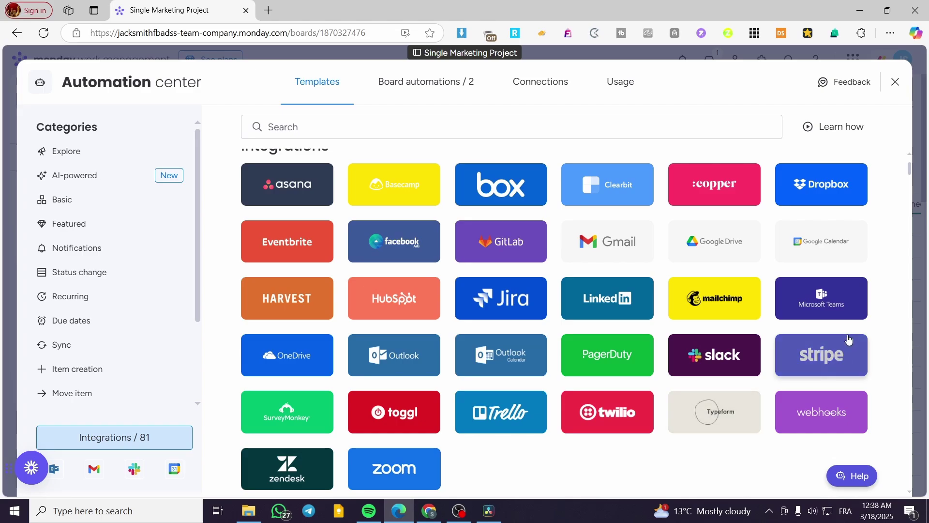
click(816, 312)
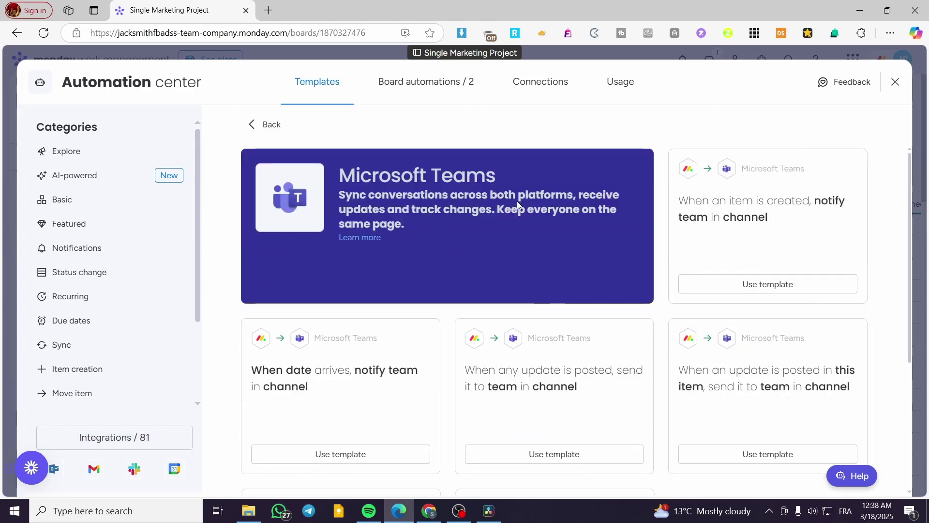
Scroll through all Microsoft Teams templates and pick the status-change channel notification template.
scroll(773, 268, down, 1)
scroll(755, 281, down, 4)
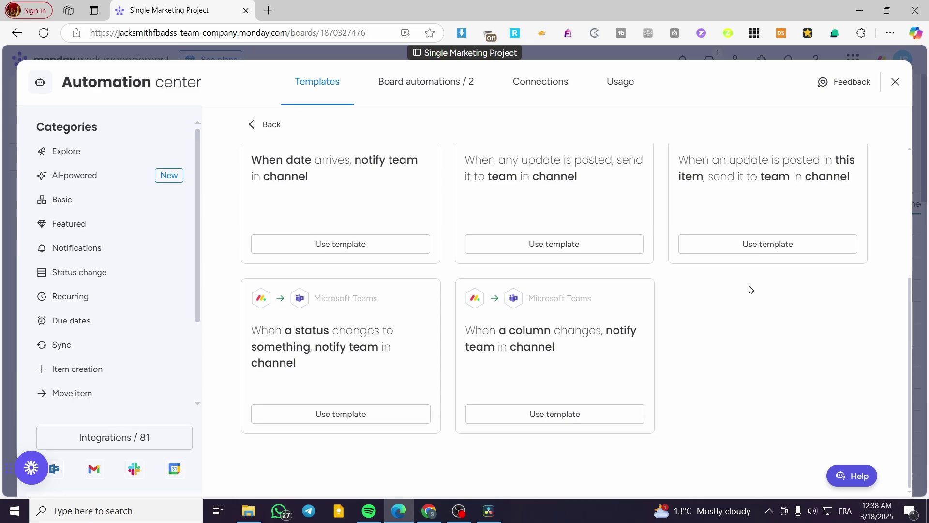
scroll(435, 333, up, 5)
scroll(659, 242, down, 3)
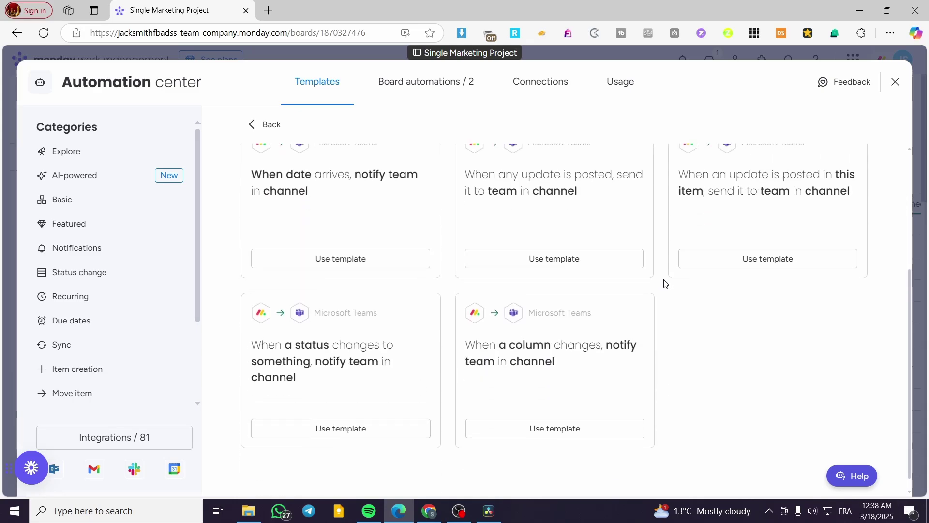
scroll(664, 286, up, 4)
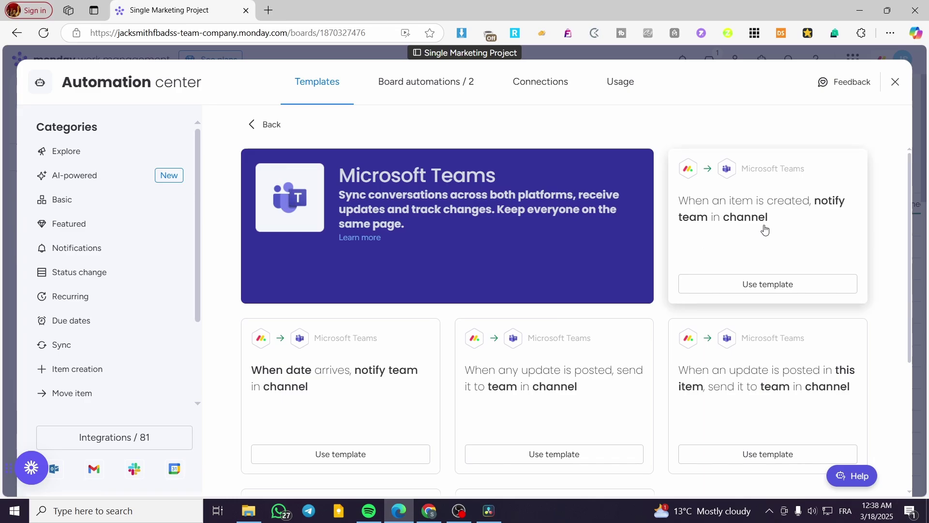
scroll(701, 398, down, 3)
scroll(581, 356, up, 3)
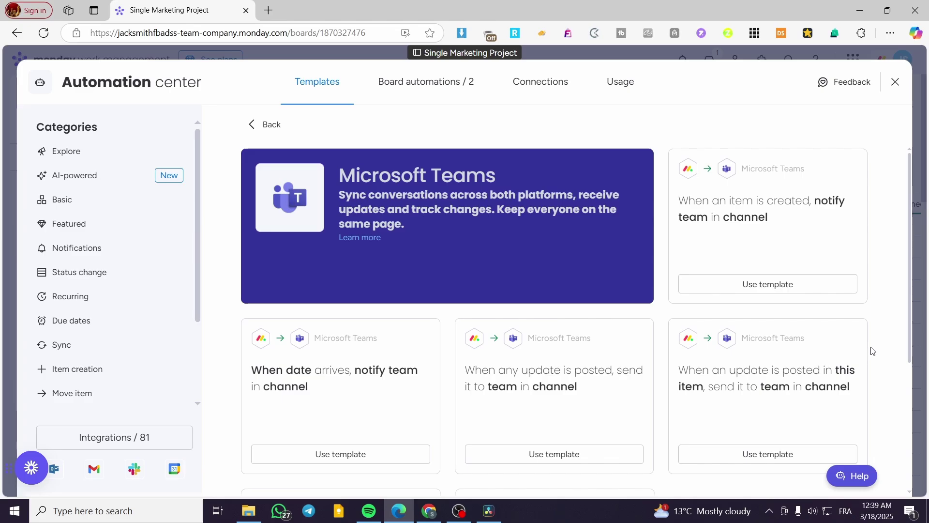
scroll(866, 341, down, 3)
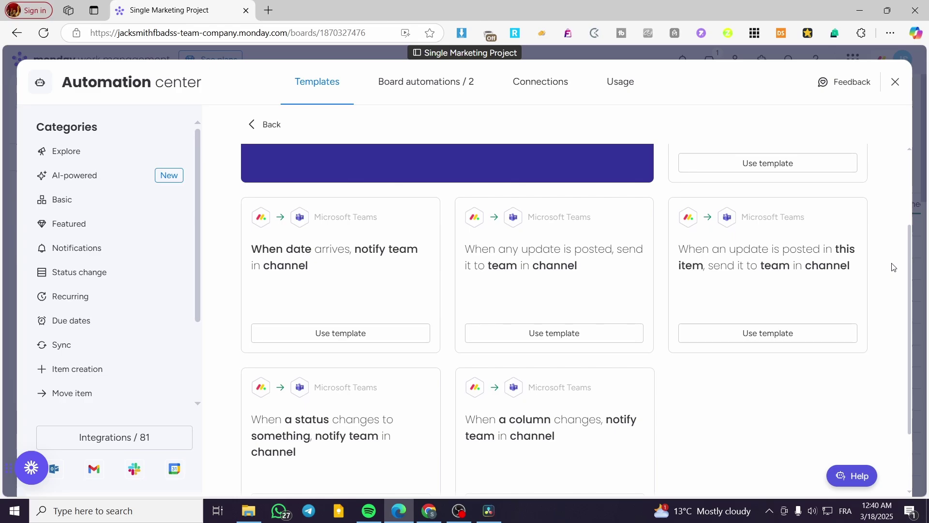
scroll(716, 402, down, 2)
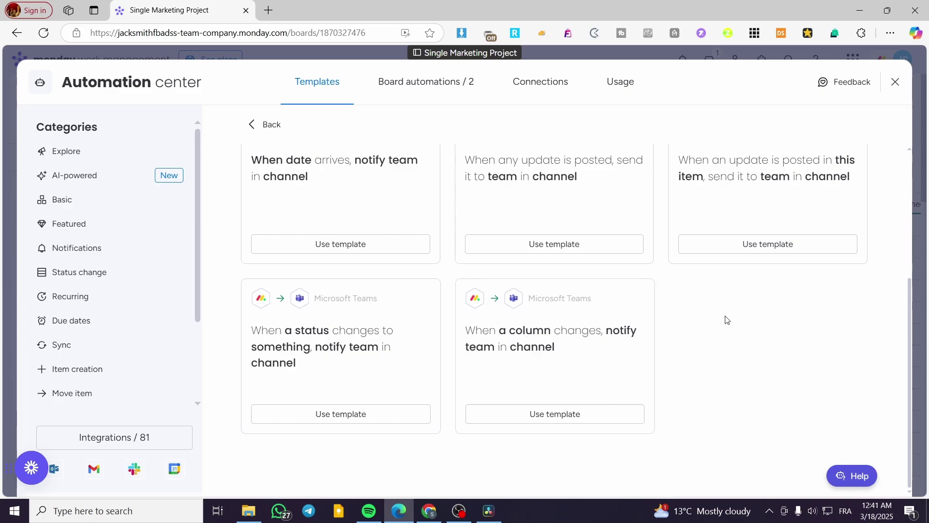
scroll(661, 346, up, 3)
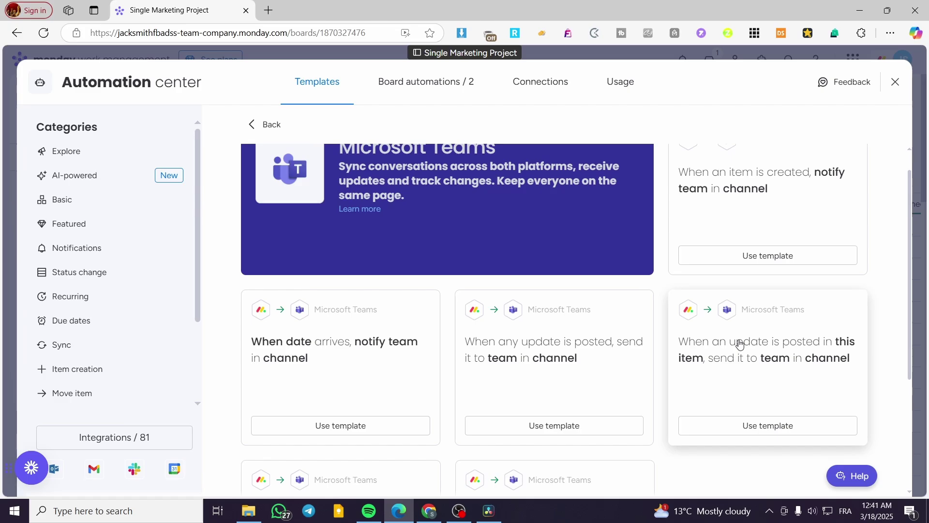
scroll(742, 347, up, 1)
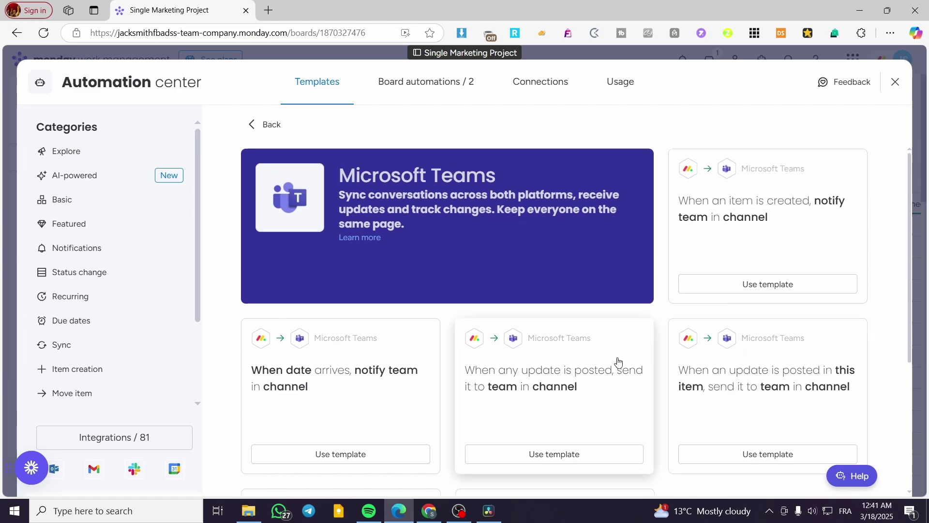
scroll(555, 321, down, 1)
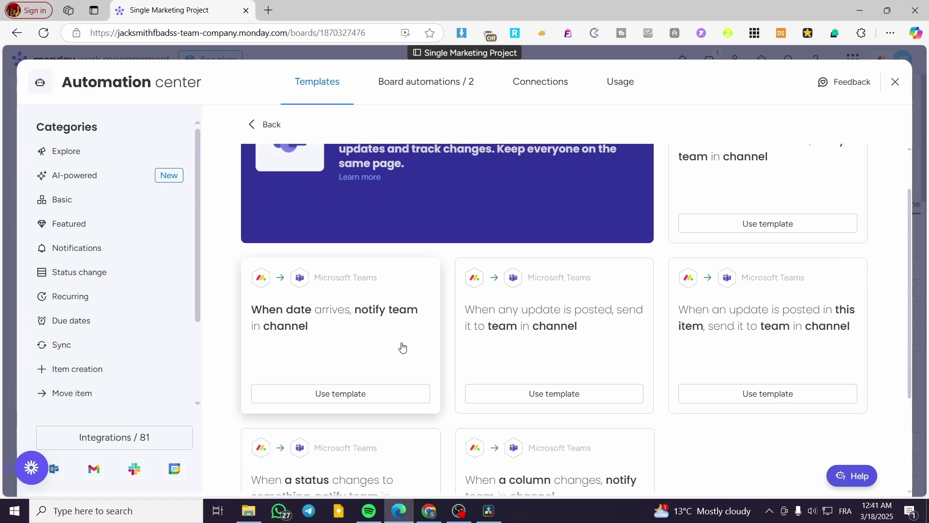
scroll(408, 347, down, 3)
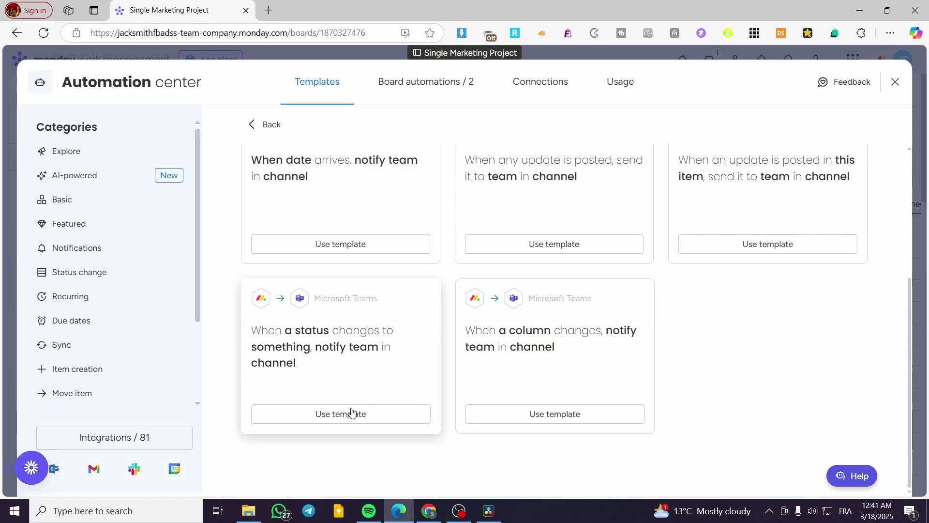
click(336, 419)
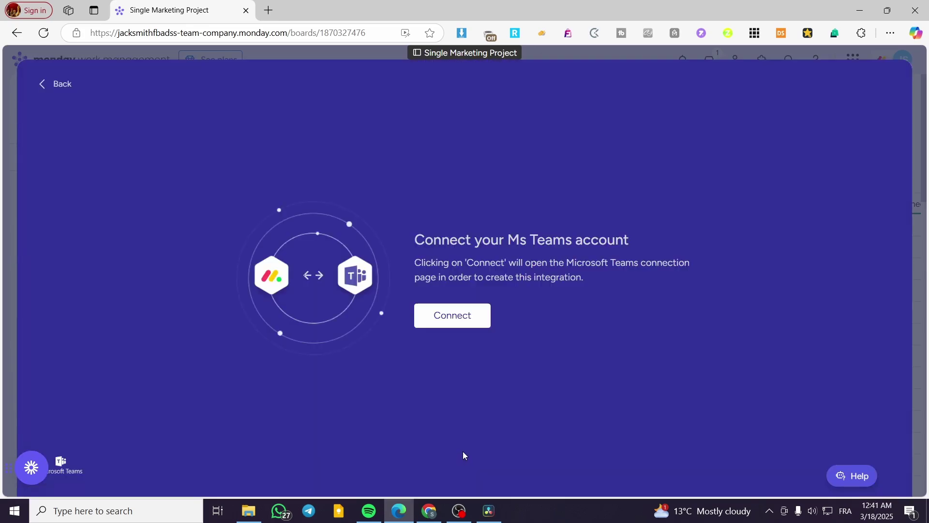
Connect a Microsoft Teams account for the status-change notification template.
click(464, 318)
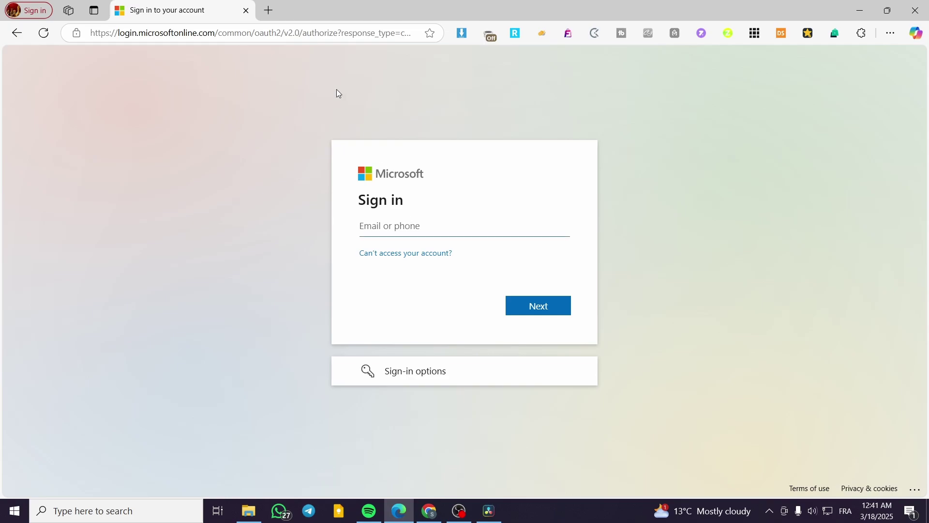
Submit the empty Microsoft sign-in form, then go back to the Single Marketing Project board.
key(Return)
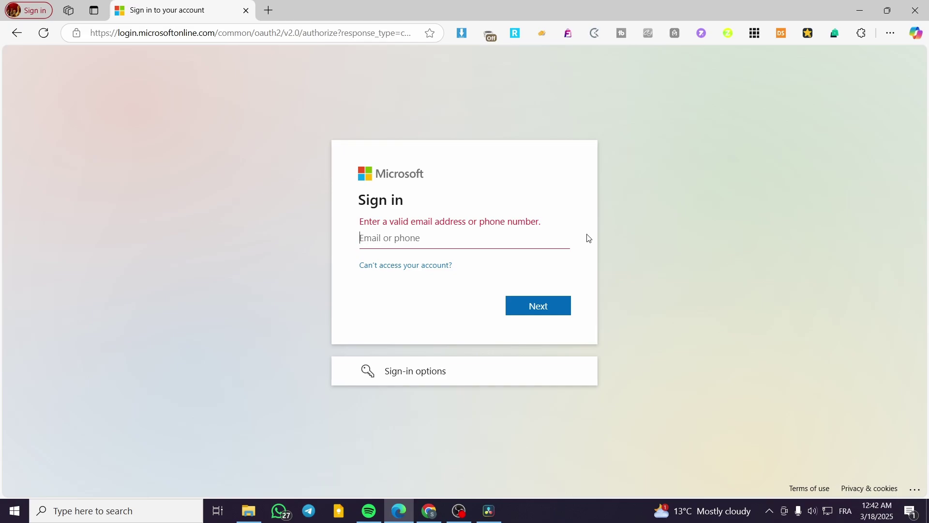
click(20, 32)
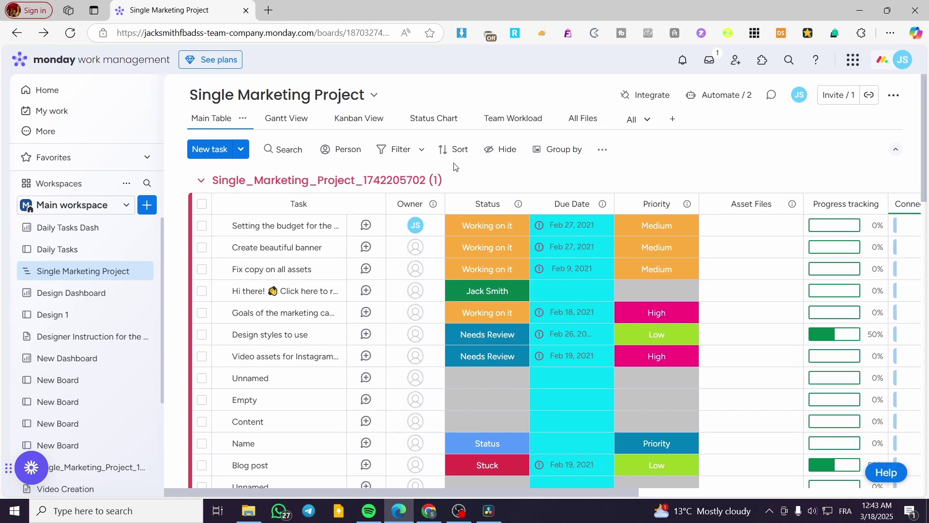
Open the Views Center from the board's add-view Apps menu via Explore more.
drag(535, 494, 758, 492)
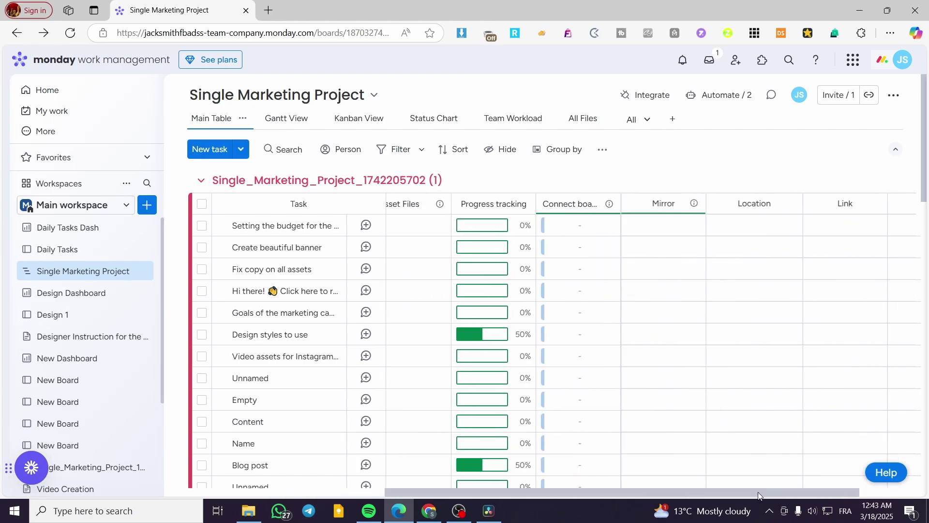
click(670, 124)
mouse_move(820, 331)
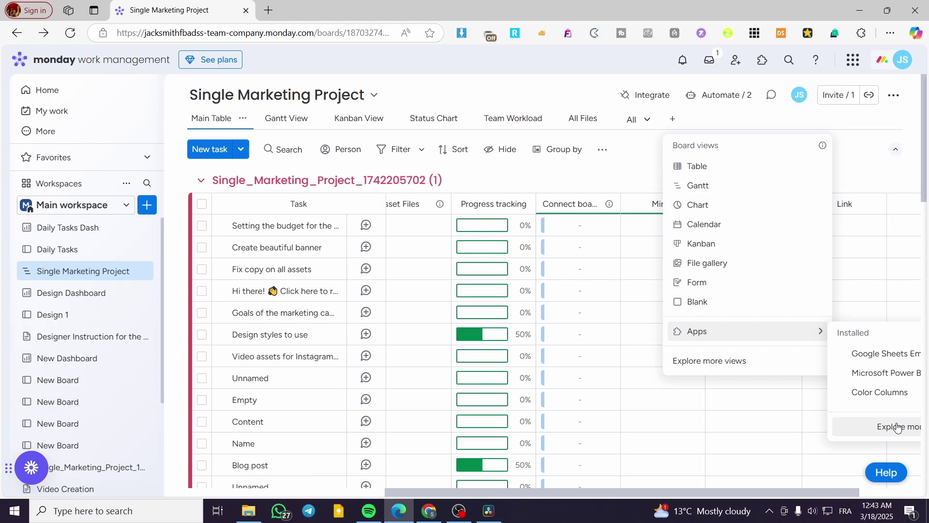
click(895, 419)
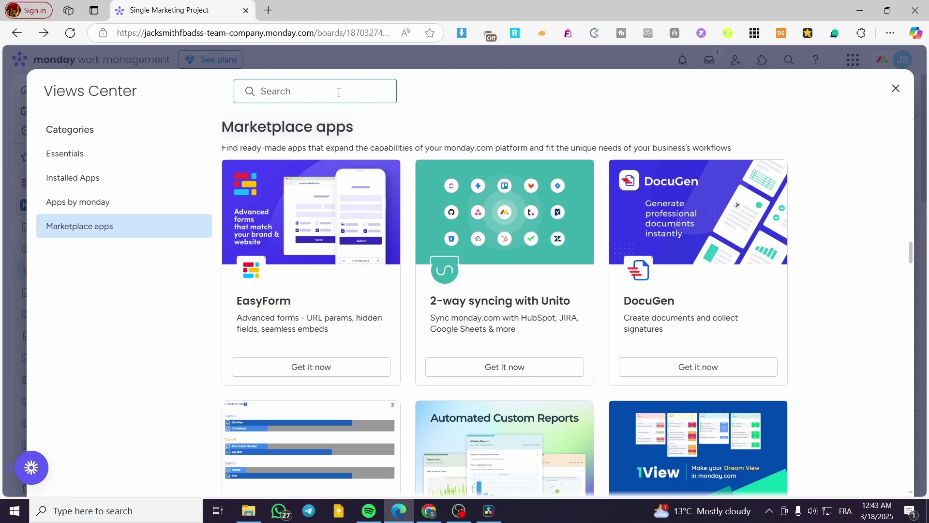
Search the Views Center for 'Teams', review the results, and close it.
text(Teams)
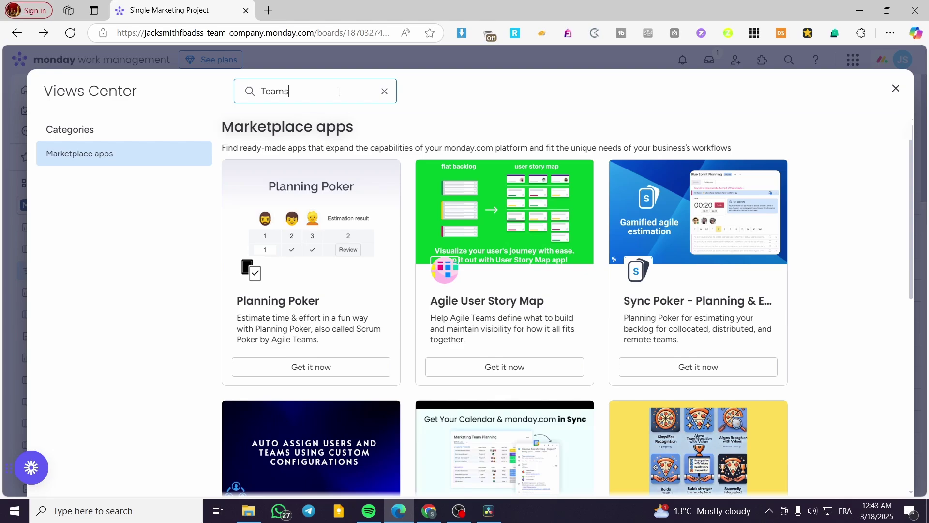
scroll(560, 182, down, 8)
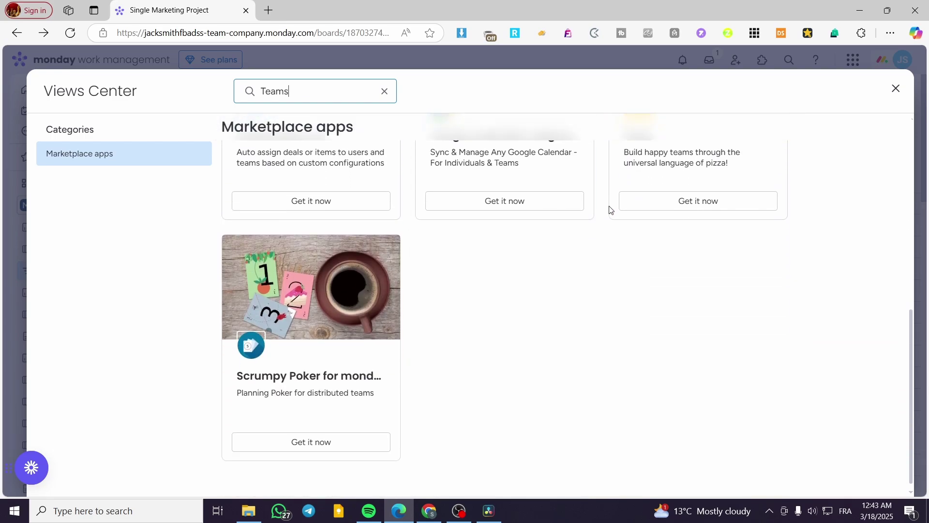
scroll(486, 292, up, 8)
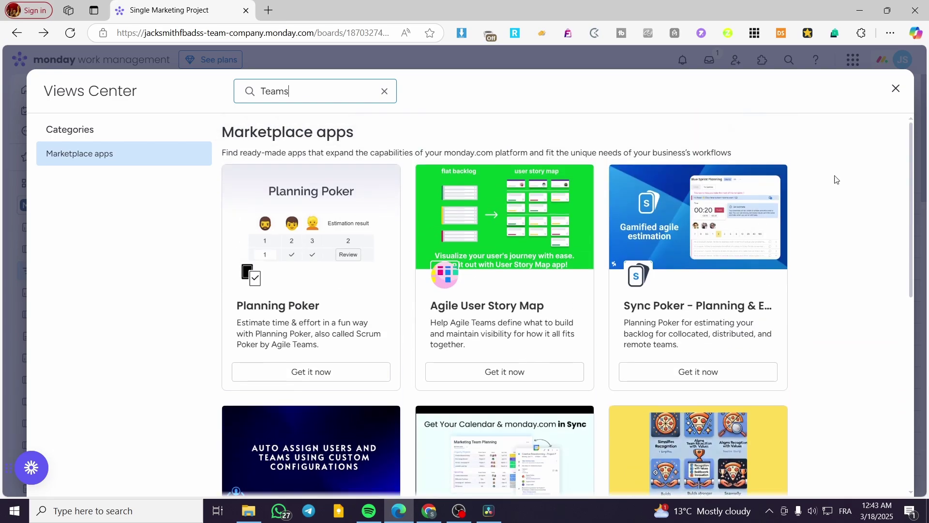
click(895, 88)
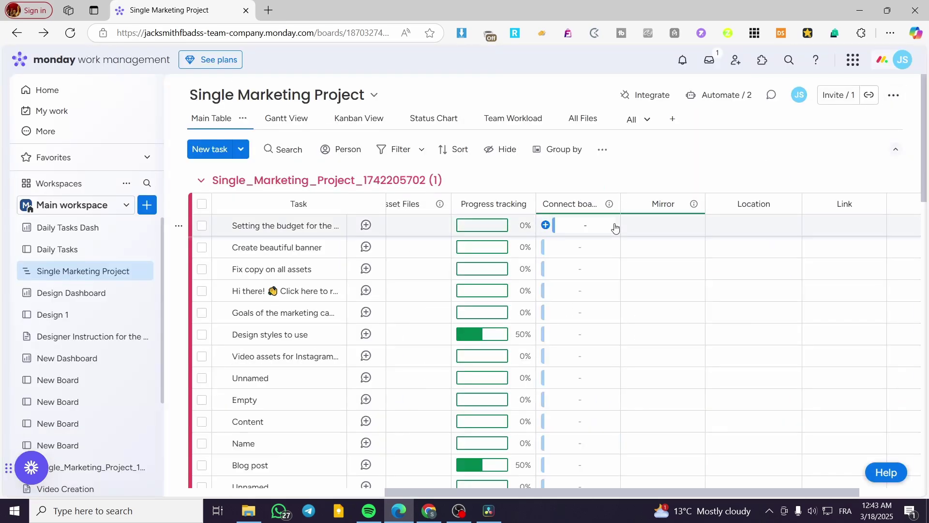
click(706, 95)
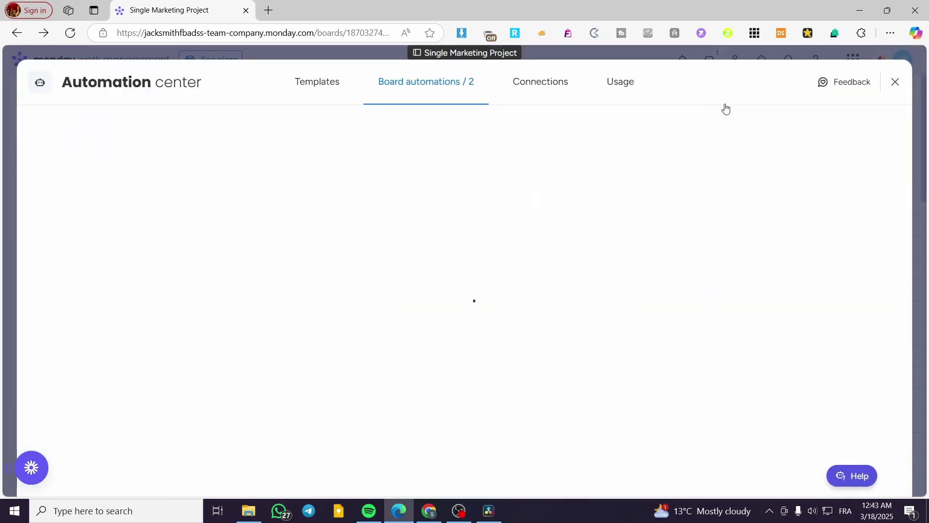
click(326, 92)
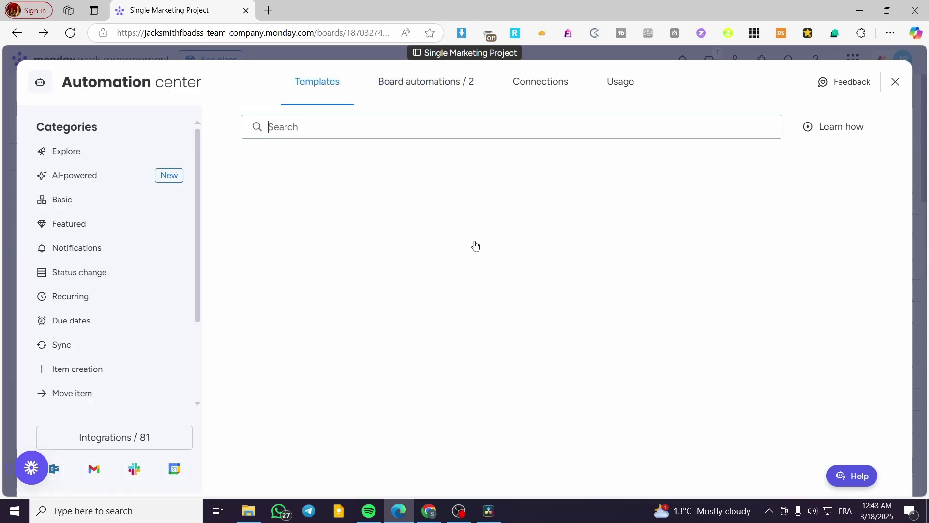
scroll(691, 286, down, 3)
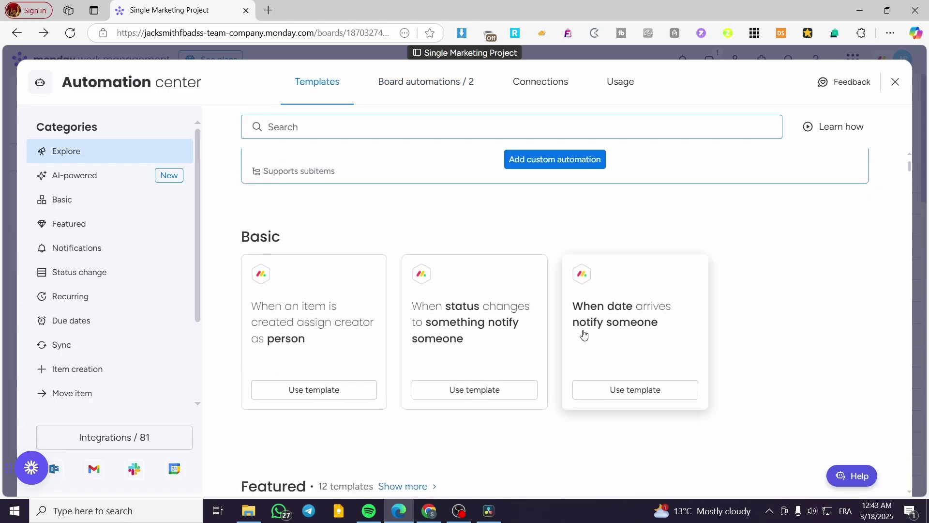
scroll(595, 333, up, 2)
scroll(595, 333, down, 2)
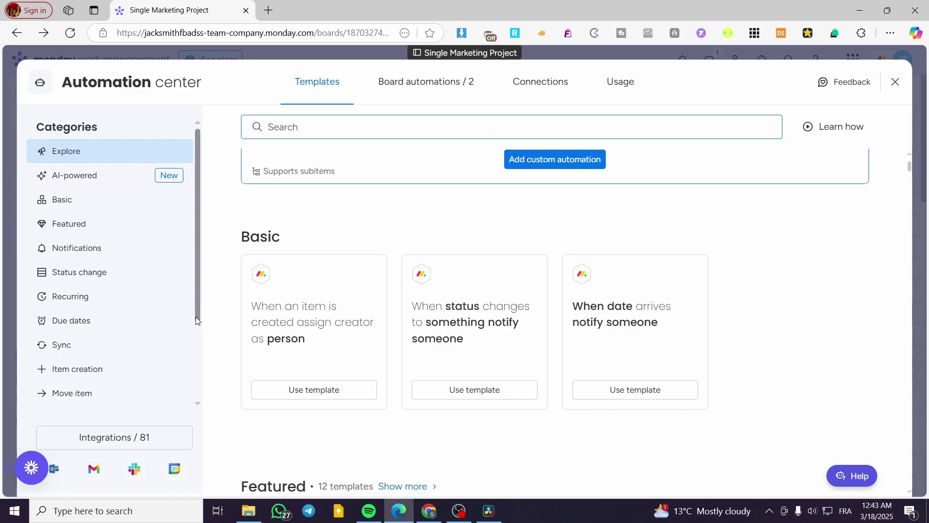
scroll(347, 313, down, 6)
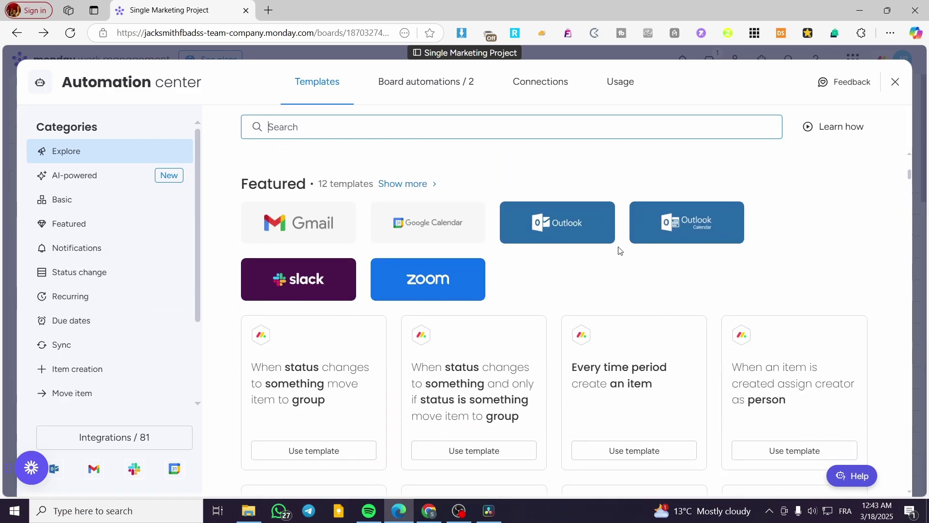
scroll(484, 271, down, 8)
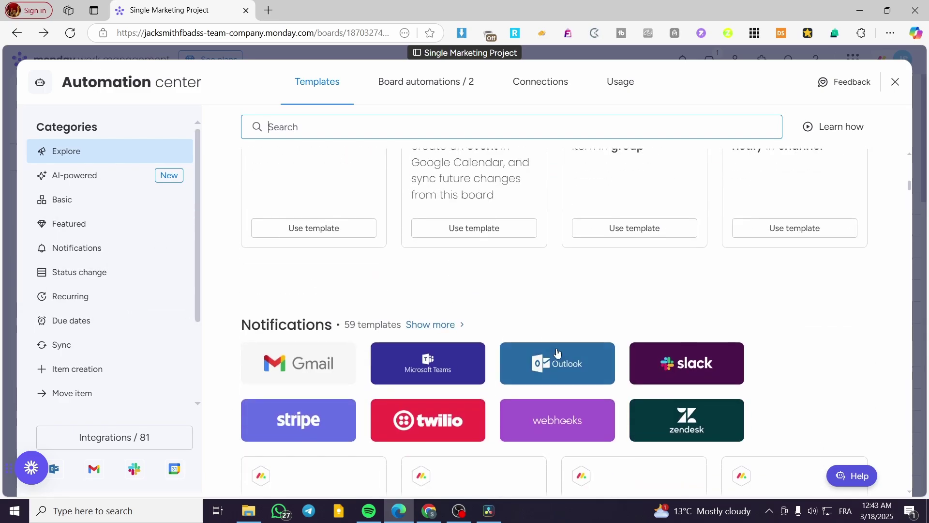
click(417, 376)
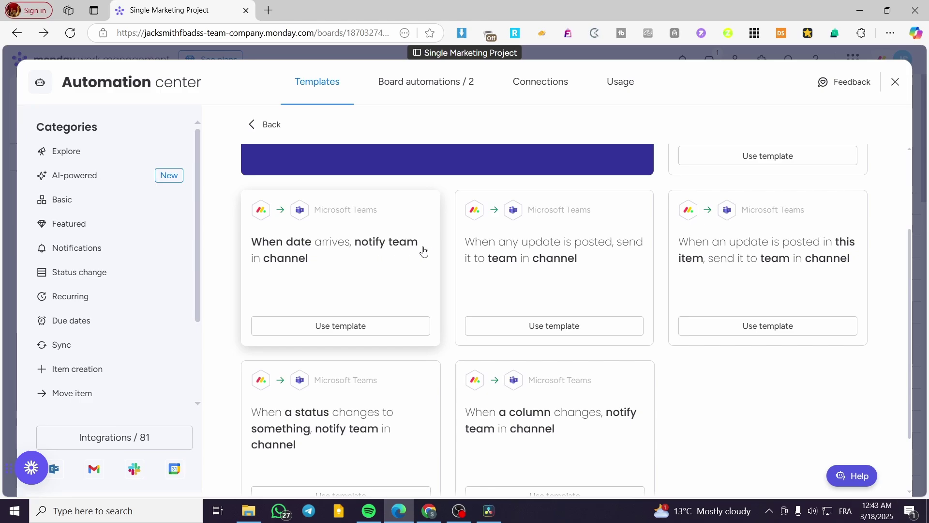
click(895, 82)
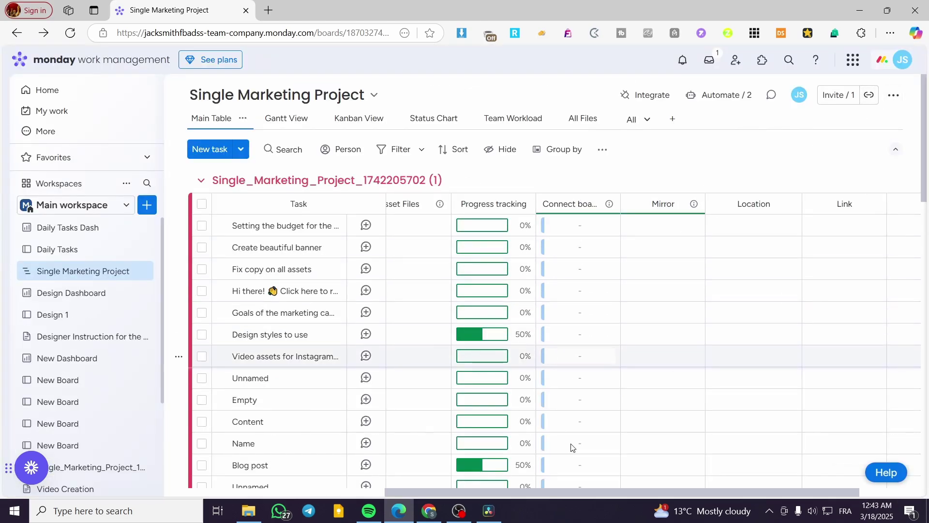
drag(504, 493, 284, 490)
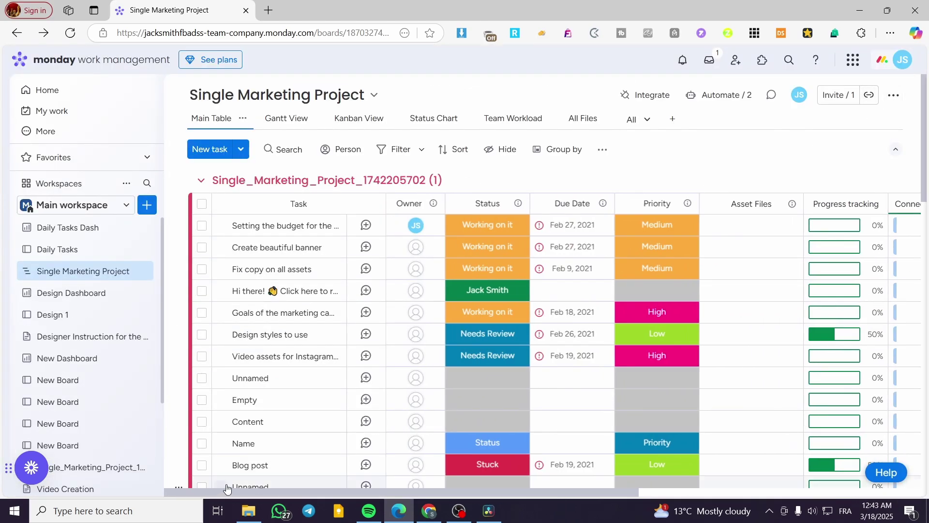